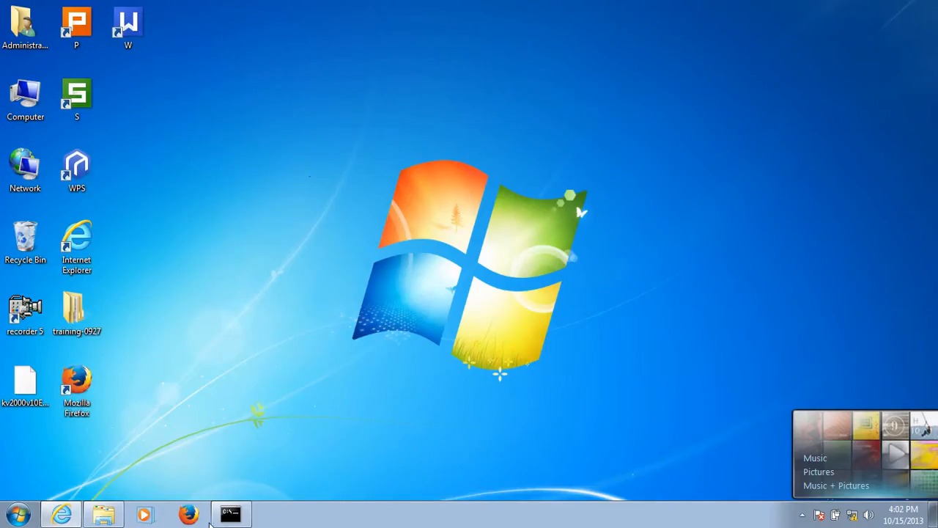
- Switch to the router's web interface in Internet Explorer and open the WAN list under the basic settings
{"action": "left_click", "coordinate": [61, 515]}
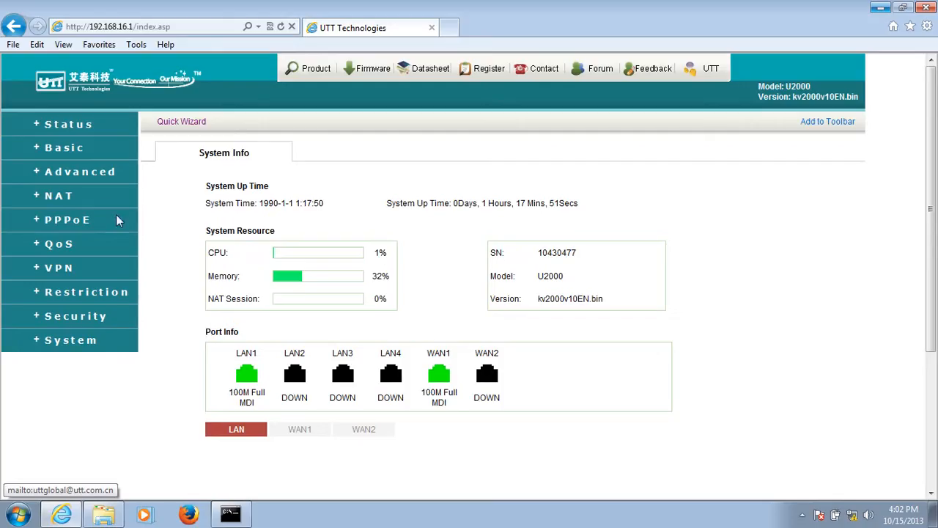
{"action": "left_click", "coordinate": [79, 150]}
{"action": "left_click", "coordinate": [70, 224]}
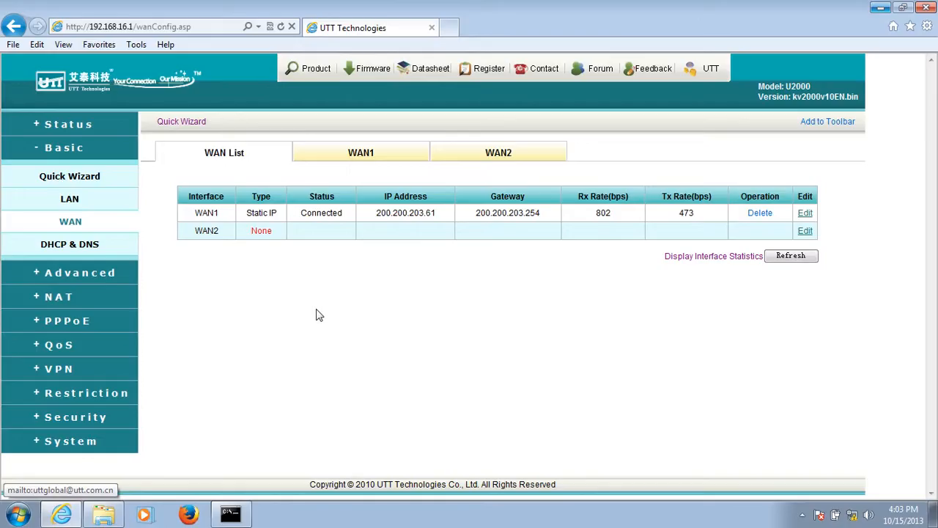
- Ping 192.168.1.100 from the command prompt, and put the prompt window away to return to the router page
{"action": "left_click", "coordinate": [234, 518]}
{"action": "type", "text": "p"}
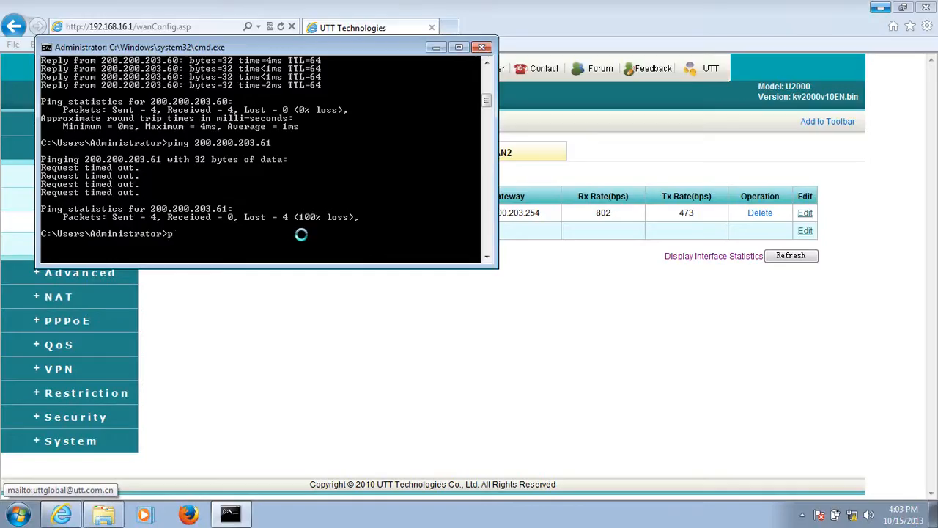
{"action": "type", "text": "ing 192.168.1.100"}
{"action": "key", "text": "Return"}
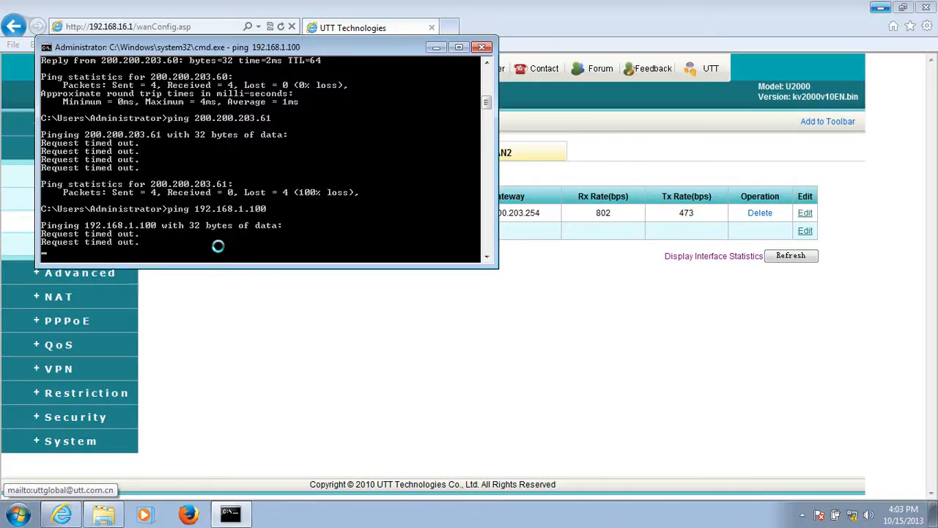
{"action": "left_click", "coordinate": [436, 47]}
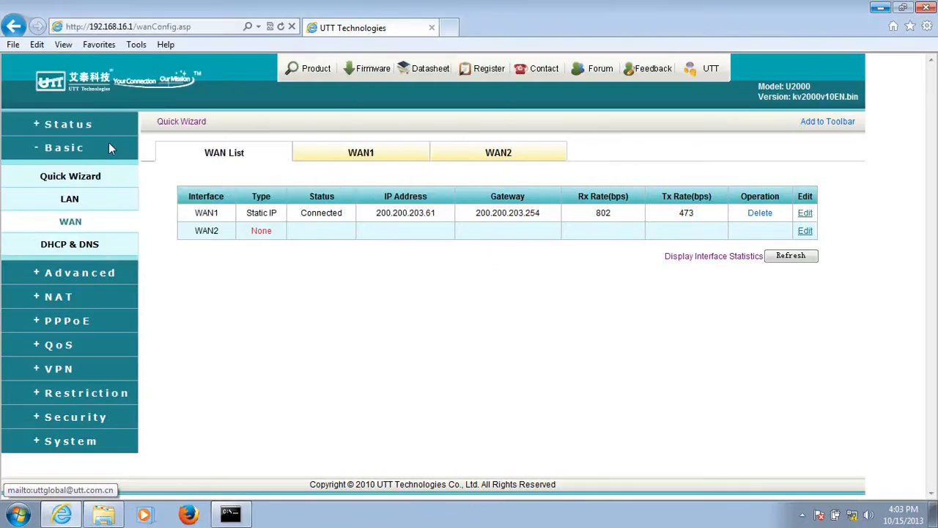
- Open the IPSec settings page in the router's VPN section
{"action": "left_click", "coordinate": [76, 151]}
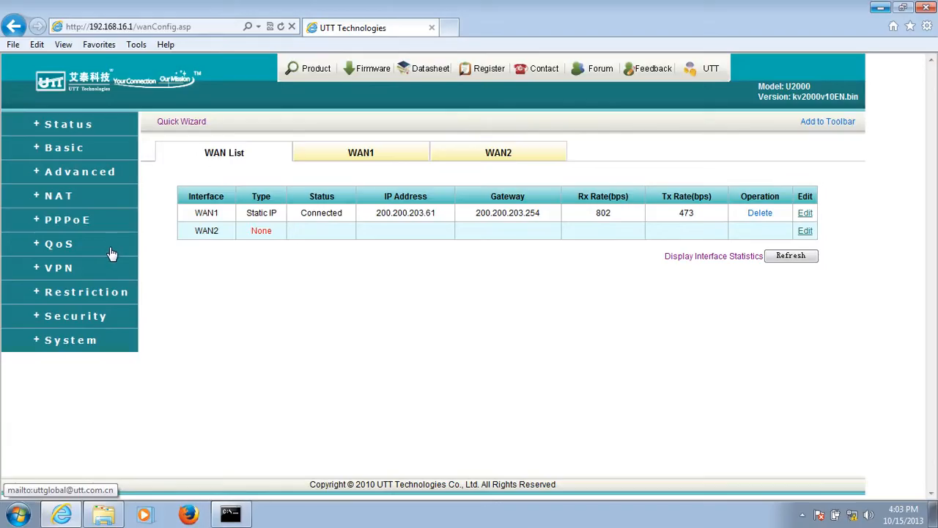
{"action": "left_click", "coordinate": [84, 269]}
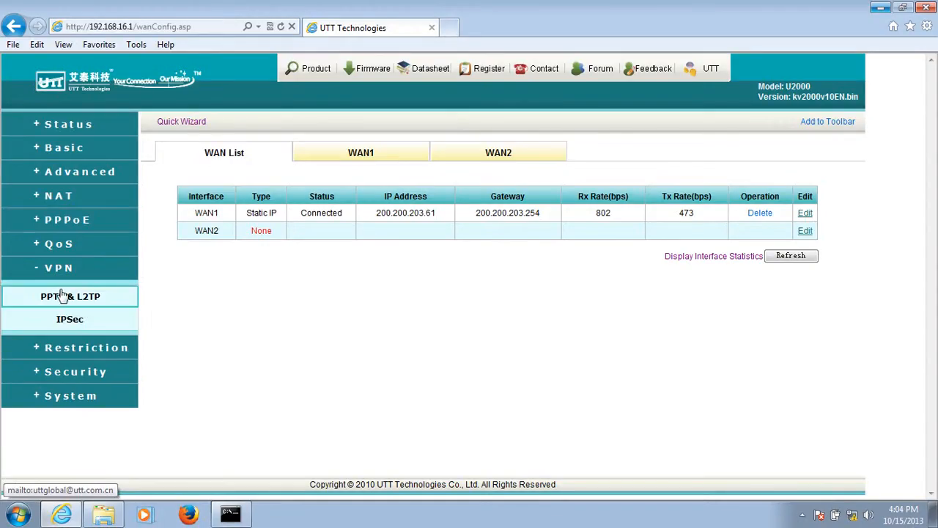
{"action": "left_click", "coordinate": [78, 321]}
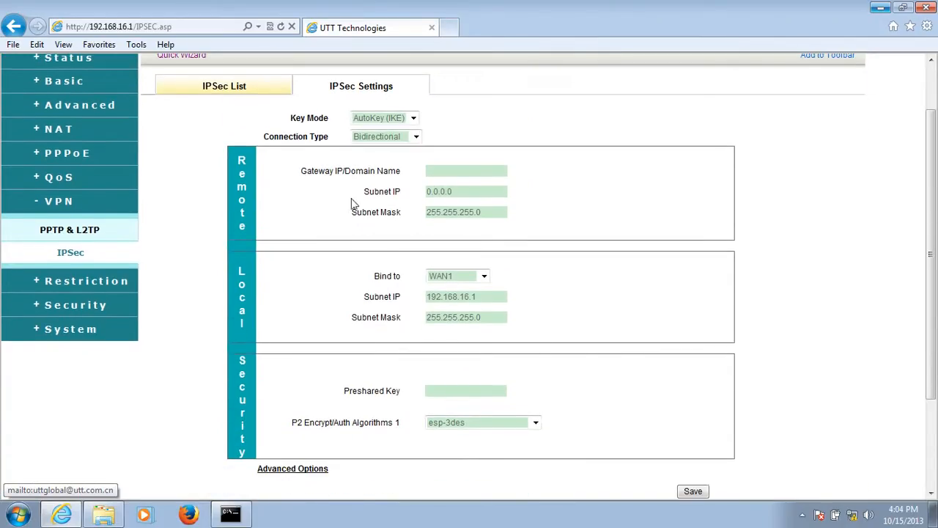
- Examine the available Key Mode and Connection Type options for the IPSec tunnel
{"action": "left_click", "coordinate": [413, 186]}
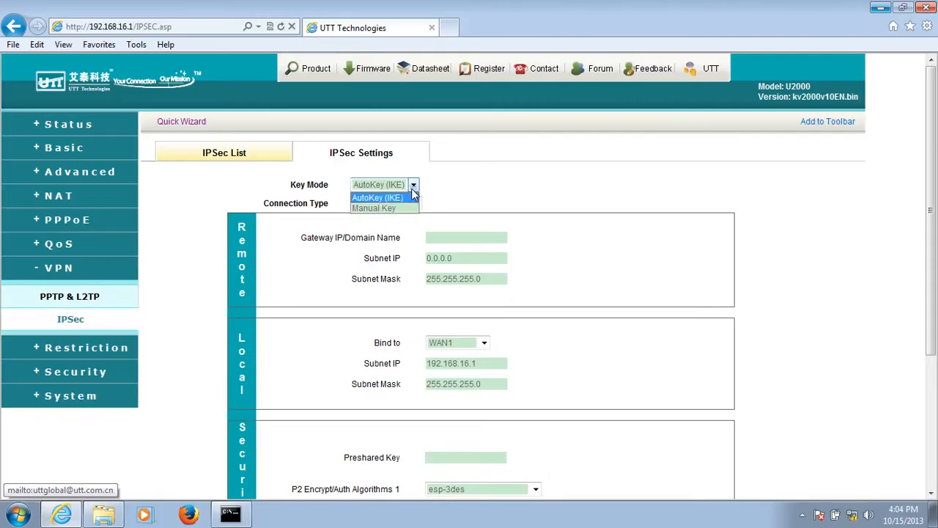
{"action": "left_click", "coordinate": [453, 189]}
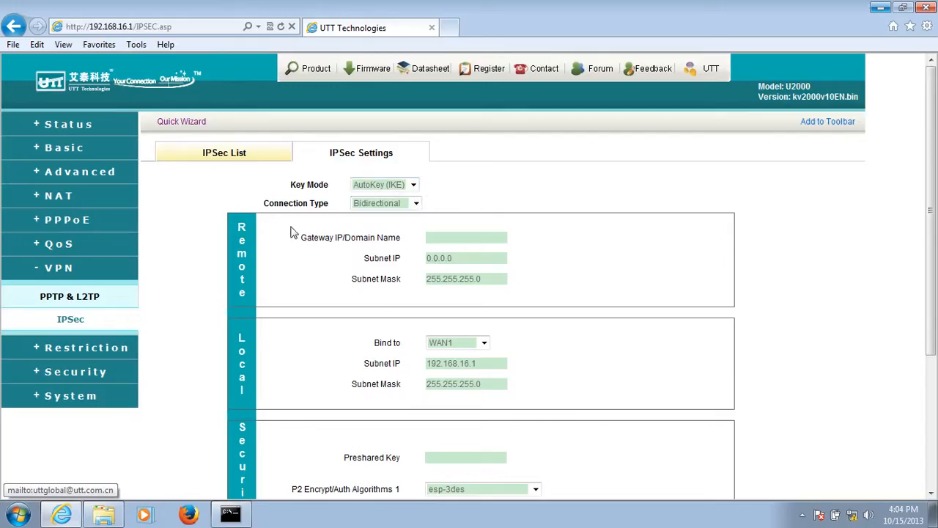
{"action": "left_click", "coordinate": [384, 203]}
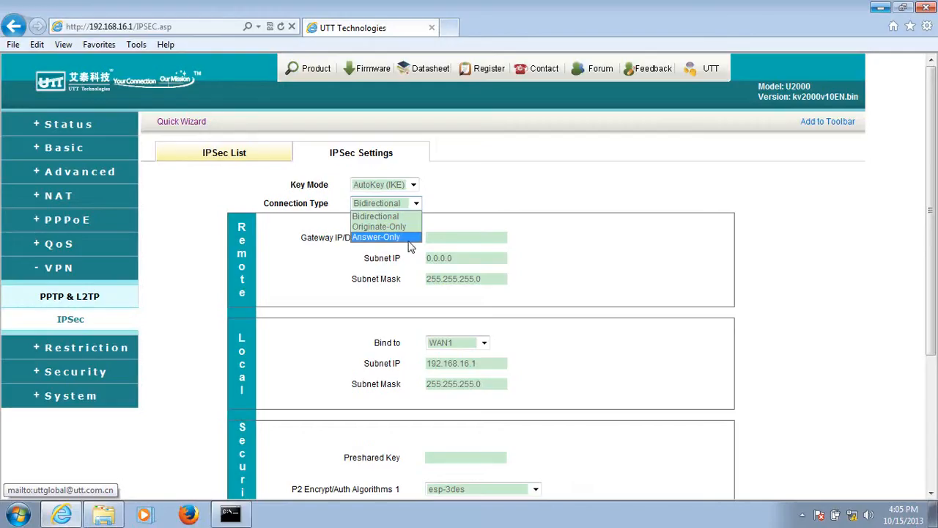
{"action": "left_click", "coordinate": [452, 220]}
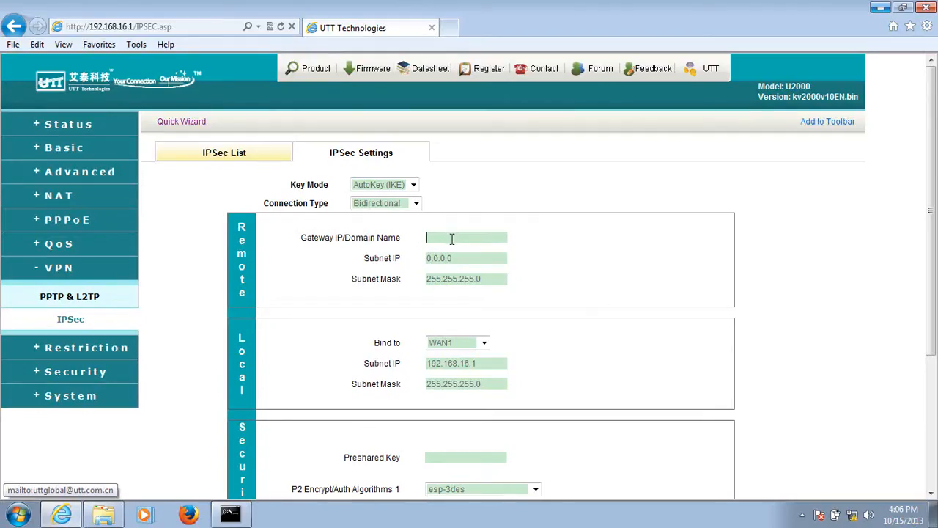
- Set the remote gateway IP/domain name to 200.200.203.60
{"action": "type", "text": "00.200.203.69"}
{"action": "key", "text": "BackSpace"}
{"action": "type", "text": "0"}
- Set the remote subnet IP to 192.168.1.1
{"action": "key", "text": "Tab"}
{"action": "type", "text": "192.168.1.1"}
{"action": "left_click", "coordinate": [457, 258]}
{"action": "type", "text": ".11."}
{"action": "key", "text": "Delete"}
- Bind the local end of the IPSec tunnel to WAN1
{"action": "scroll", "coordinate": [306, 373], "scroll_direction": "down", "scroll_amount": 1}
{"action": "scroll", "coordinate": [335, 337], "scroll_direction": "up", "scroll_amount": 1}
{"action": "left_click", "coordinate": [477, 345]}
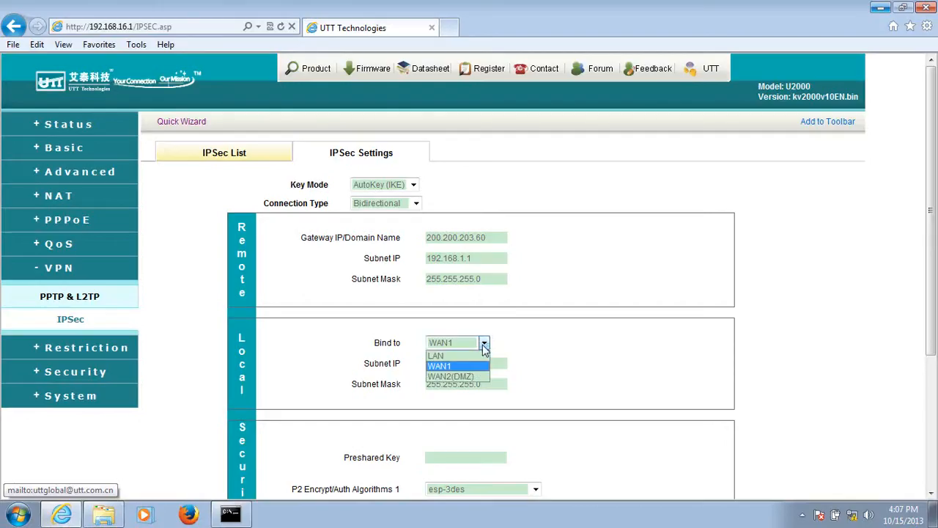
{"action": "left_click", "coordinate": [469, 366]}
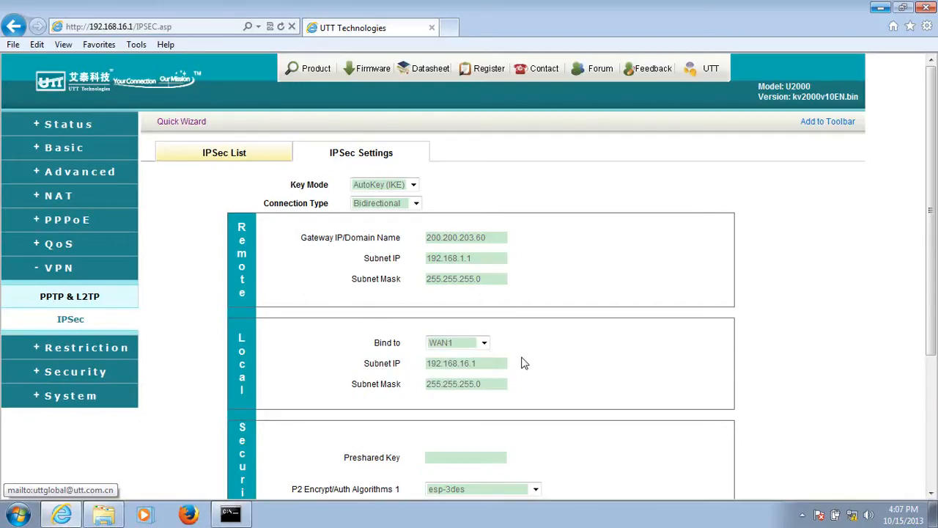
- Enter the preshared key in the Security section of the tunnel settings
{"action": "scroll", "coordinate": [443, 366], "scroll_direction": "down", "scroll_amount": 1}
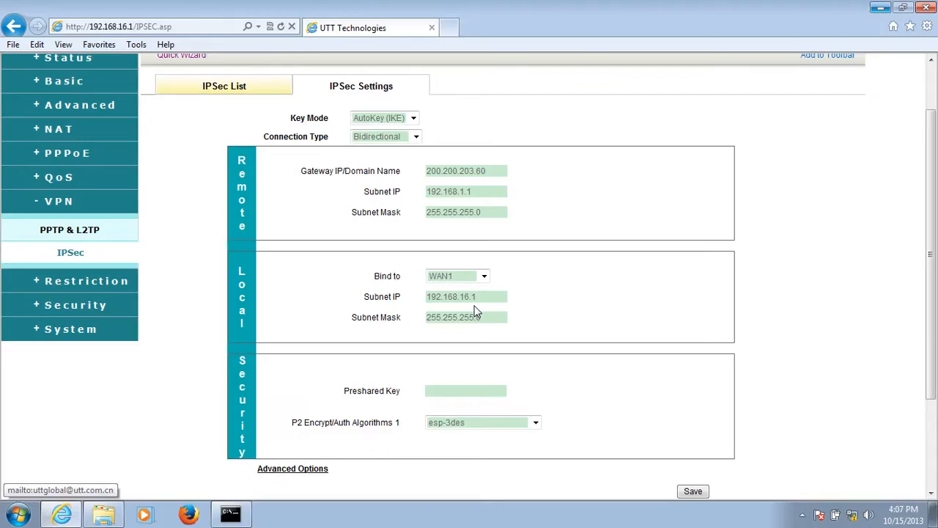
{"action": "scroll", "coordinate": [409, 346], "scroll_direction": "down", "scroll_amount": 3}
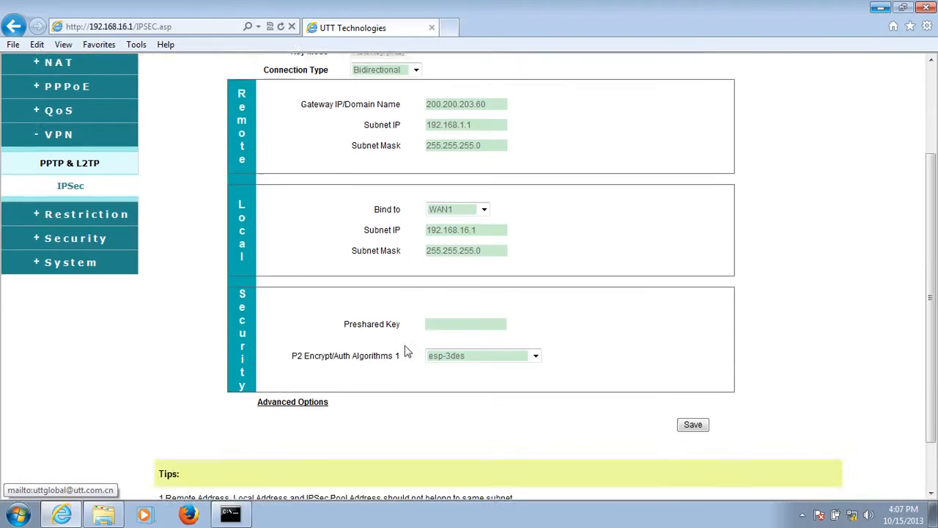
{"action": "scroll", "coordinate": [407, 351], "scroll_direction": "up", "scroll_amount": 3}
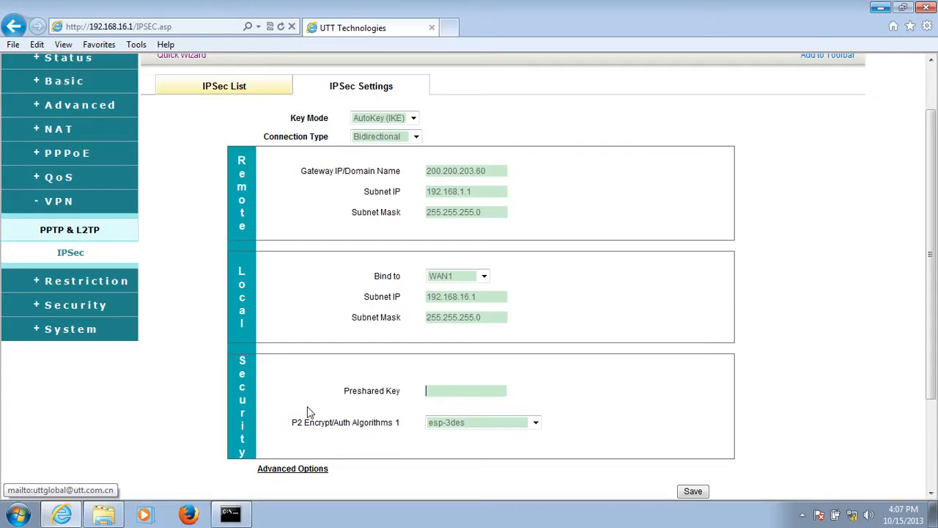
{"action": "scroll", "coordinate": [286, 408], "scroll_direction": "down", "scroll_amount": 2}
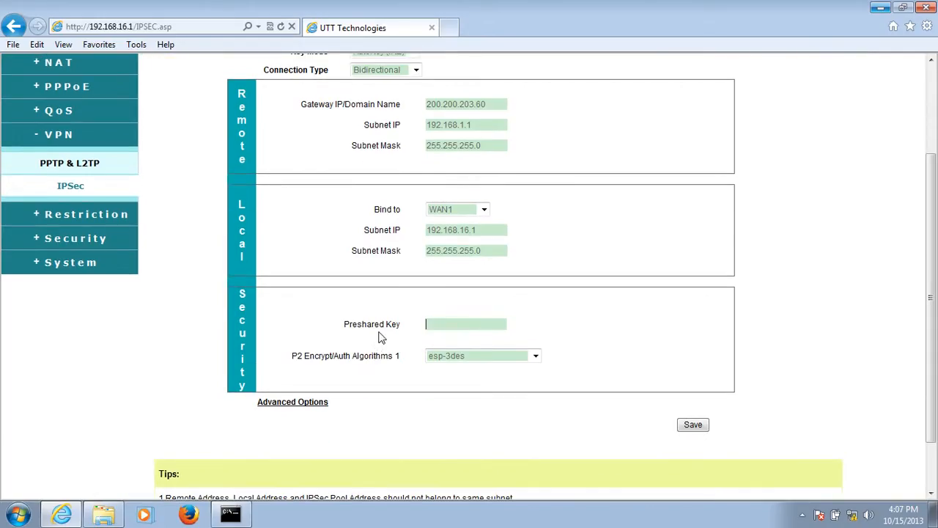
{"action": "left_click", "coordinate": [444, 326]}
{"action": "type", "text": "123456"}
- Set P2 Encrypt/Auth Algorithms 1 to esp-des-md5
{"action": "left_click", "coordinate": [536, 356]}
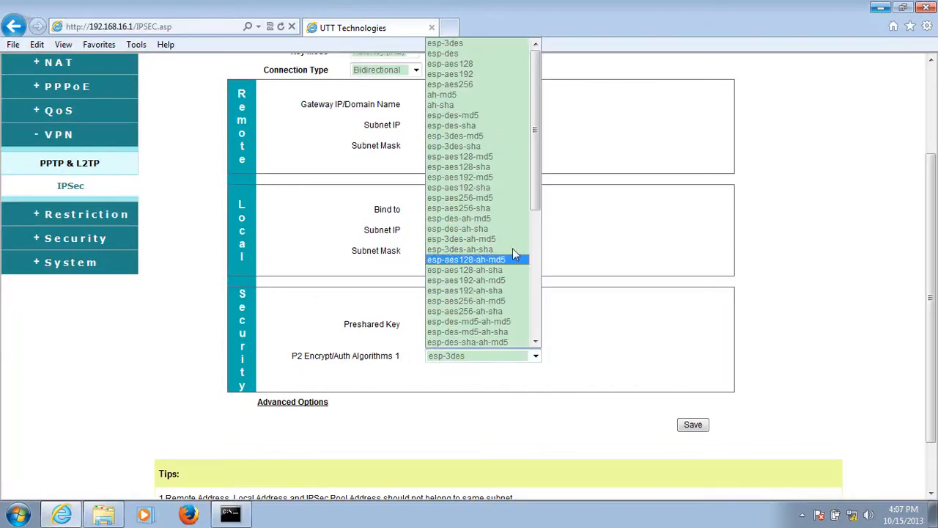
{"action": "left_click", "coordinate": [509, 115]}
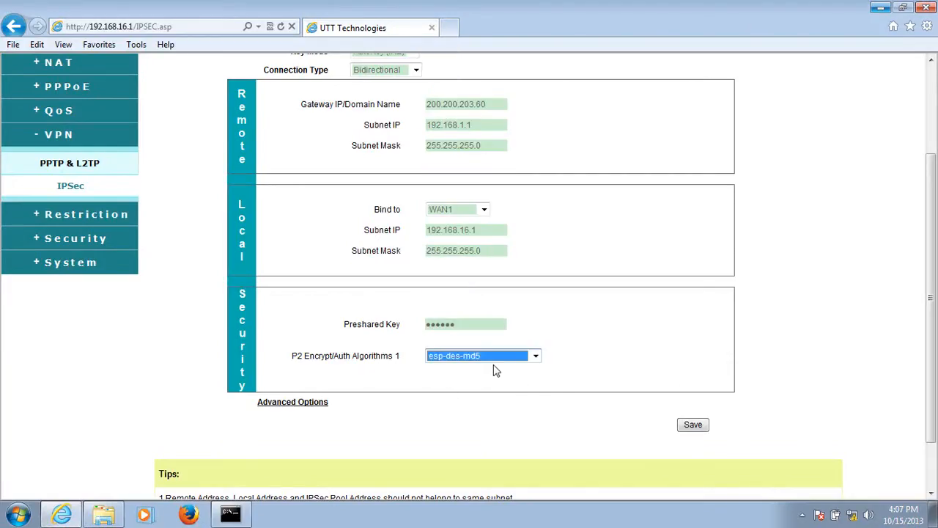
{"action": "left_click", "coordinate": [536, 357]}
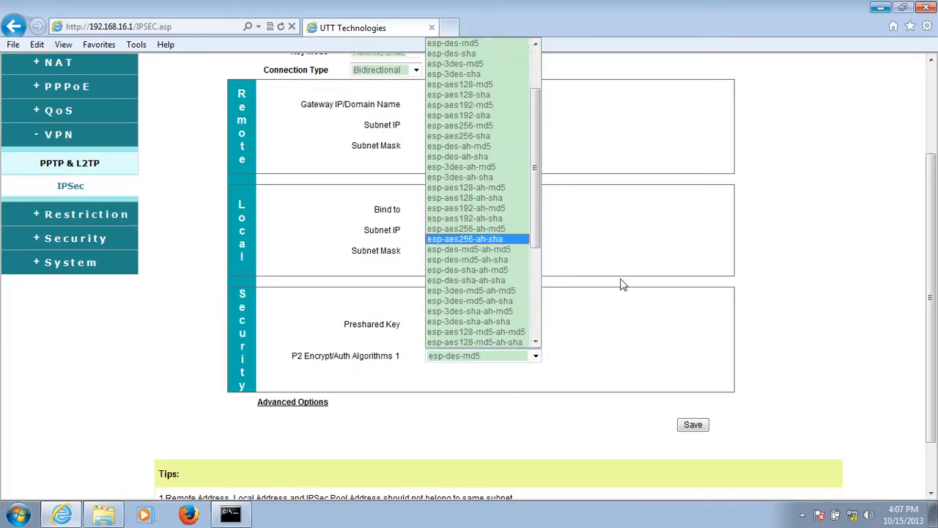
{"action": "left_click", "coordinate": [620, 321]}
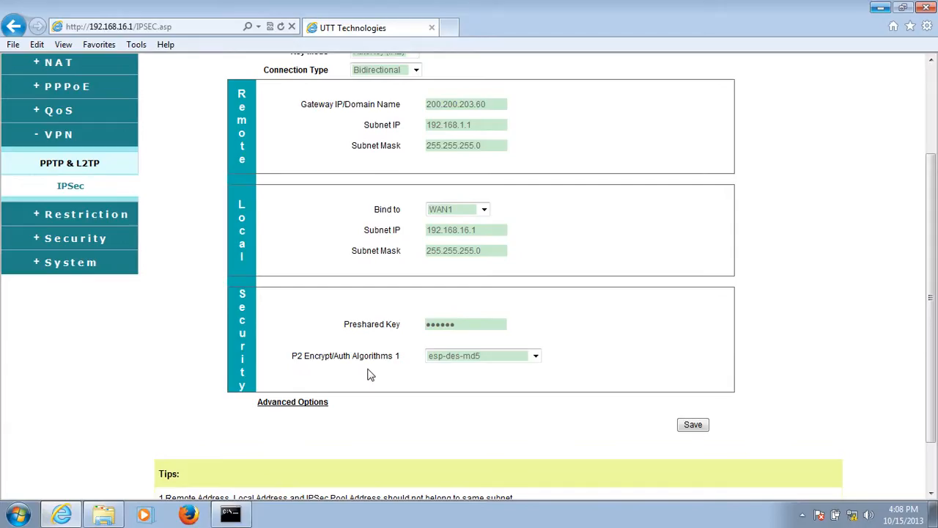
- Expand the advanced options of the IPSec tunnel down to the Phase 1 settings
{"action": "scroll", "coordinate": [325, 377], "scroll_direction": "down", "scroll_amount": 1}
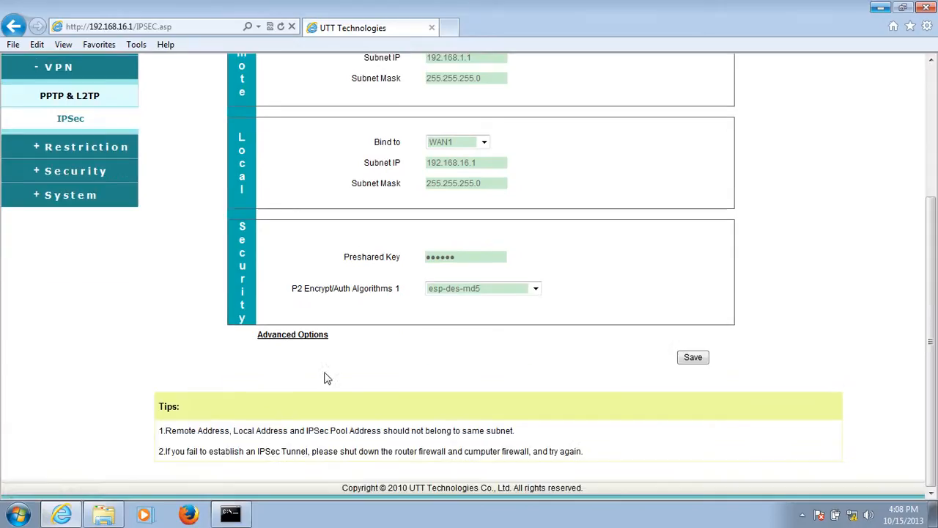
{"action": "left_click", "coordinate": [294, 338]}
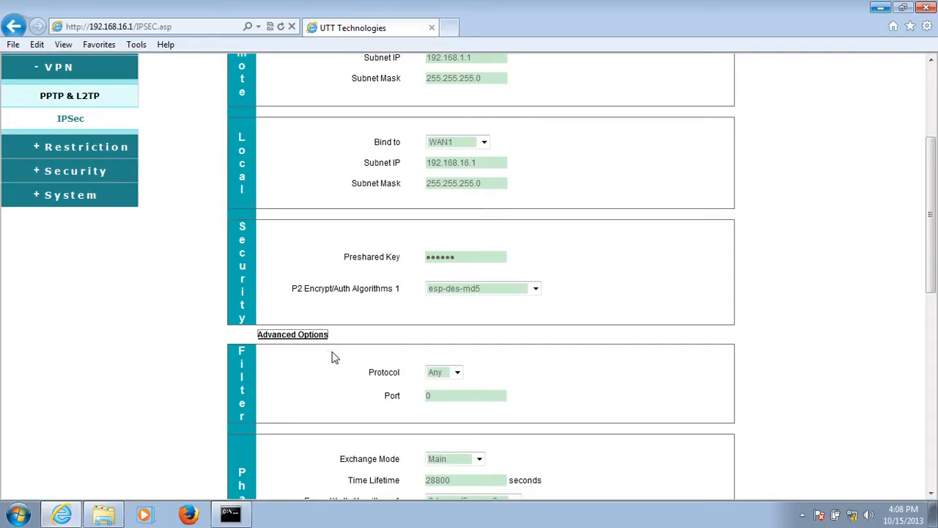
{"action": "scroll", "coordinate": [339, 376], "scroll_direction": "down", "scroll_amount": 1}
{"action": "scroll", "coordinate": [339, 376], "scroll_direction": "down", "scroll_amount": 1}
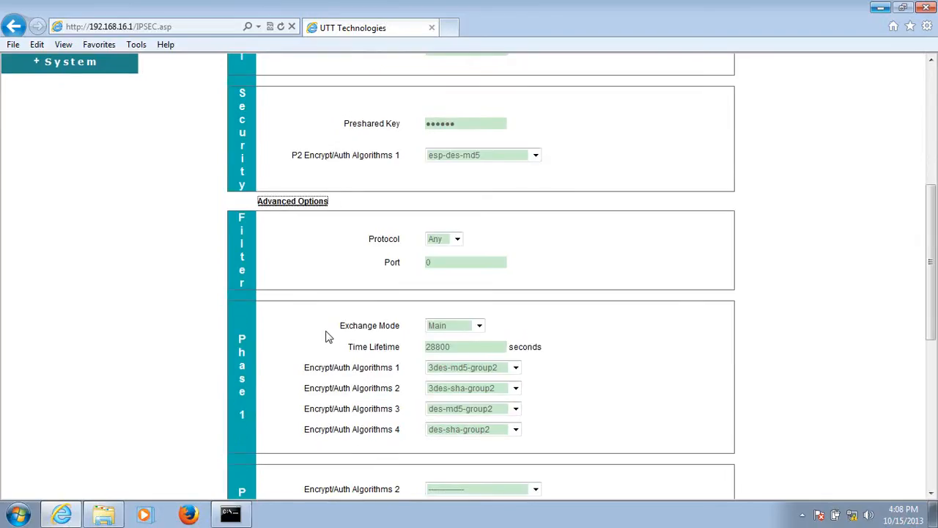
{"action": "scroll", "coordinate": [326, 334], "scroll_direction": "down", "scroll_amount": 1}
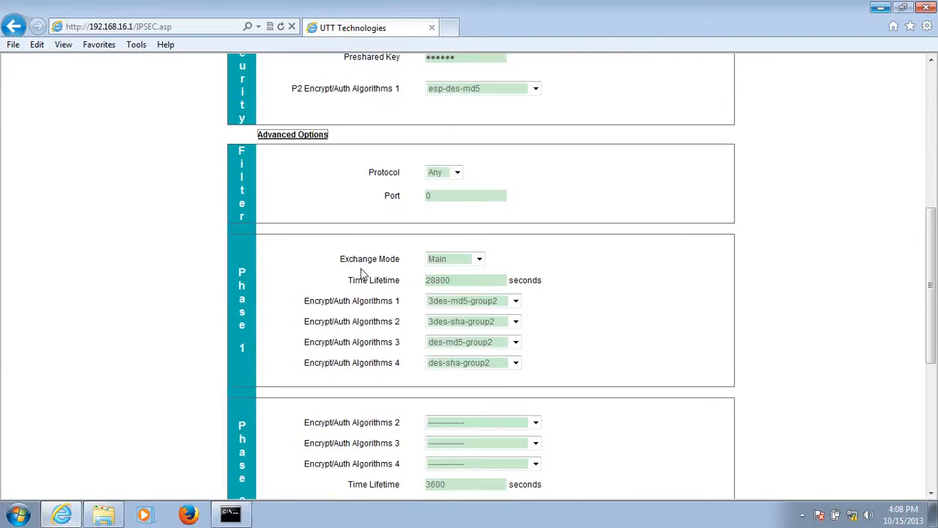
- Examine the Phase 1 Exchange Mode choices and compare them with the Connection Type setting
{"action": "left_click", "coordinate": [480, 260]}
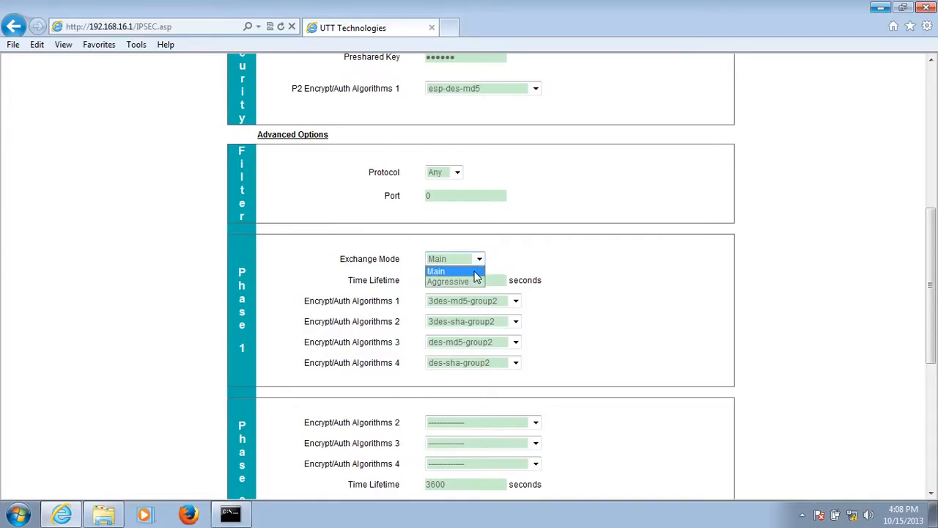
{"action": "left_click", "coordinate": [506, 262]}
{"action": "scroll", "coordinate": [507, 258], "scroll_direction": "up", "scroll_amount": 5}
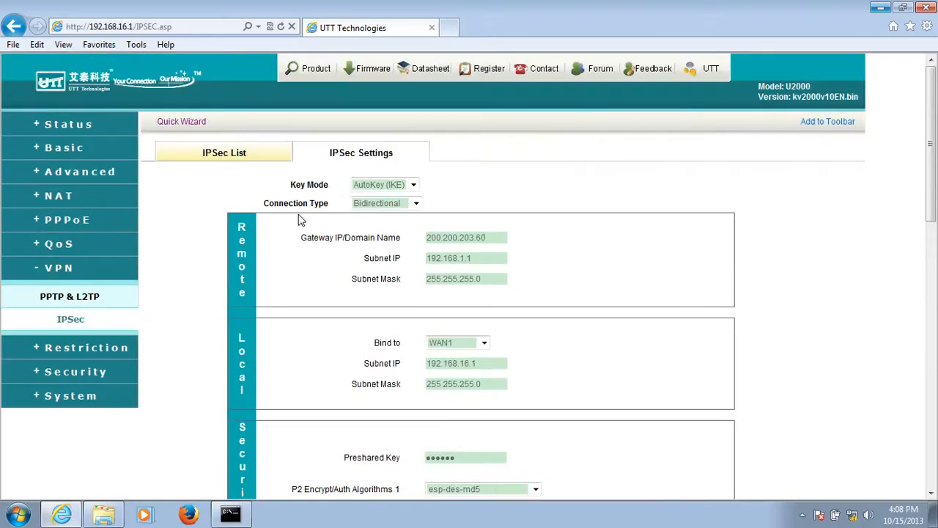
{"action": "scroll", "coordinate": [321, 246], "scroll_direction": "down", "scroll_amount": 2}
{"action": "scroll", "coordinate": [359, 220], "scroll_direction": "up", "scroll_amount": 2}
{"action": "scroll", "coordinate": [366, 218], "scroll_direction": "down", "scroll_amount": 4}
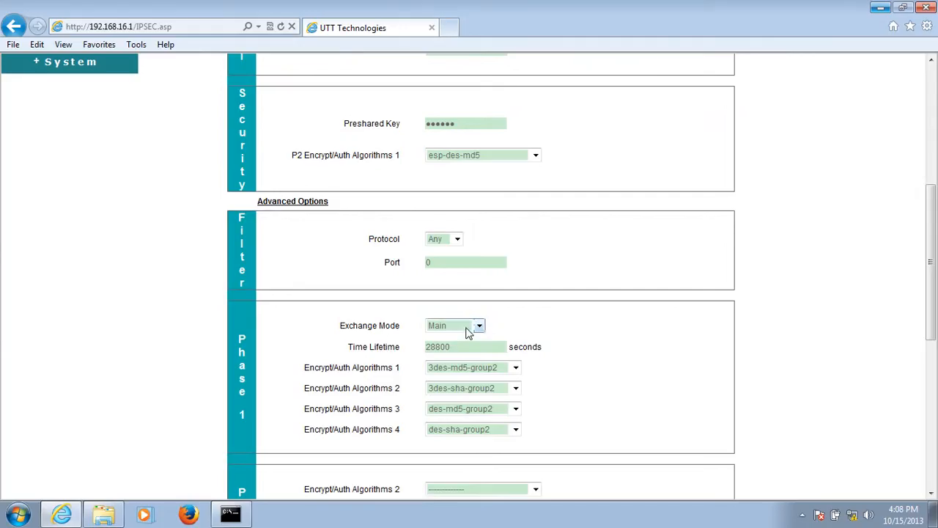
{"action": "scroll", "coordinate": [510, 321], "scroll_direction": "up", "scroll_amount": 4}
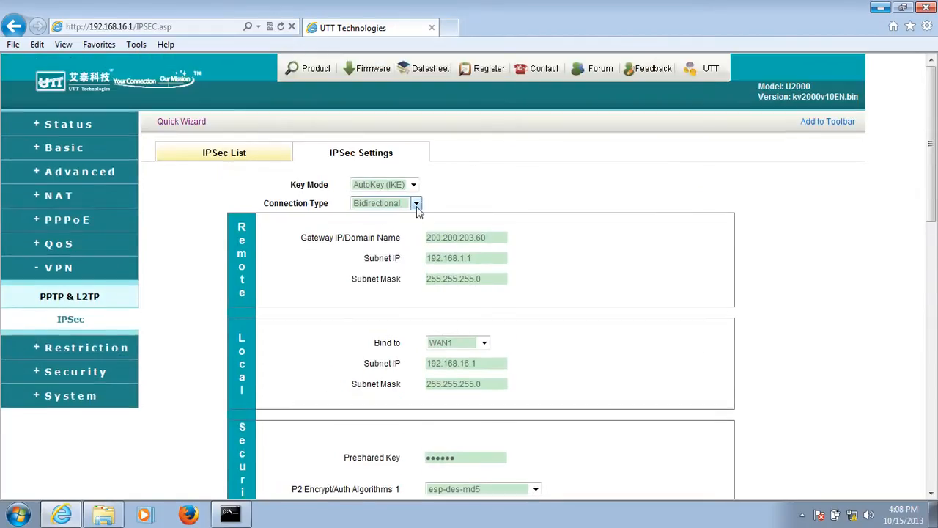
{"action": "scroll", "coordinate": [304, 277], "scroll_direction": "down", "scroll_amount": 4}
{"action": "scroll", "coordinate": [340, 315], "scroll_direction": "down", "scroll_amount": 2}
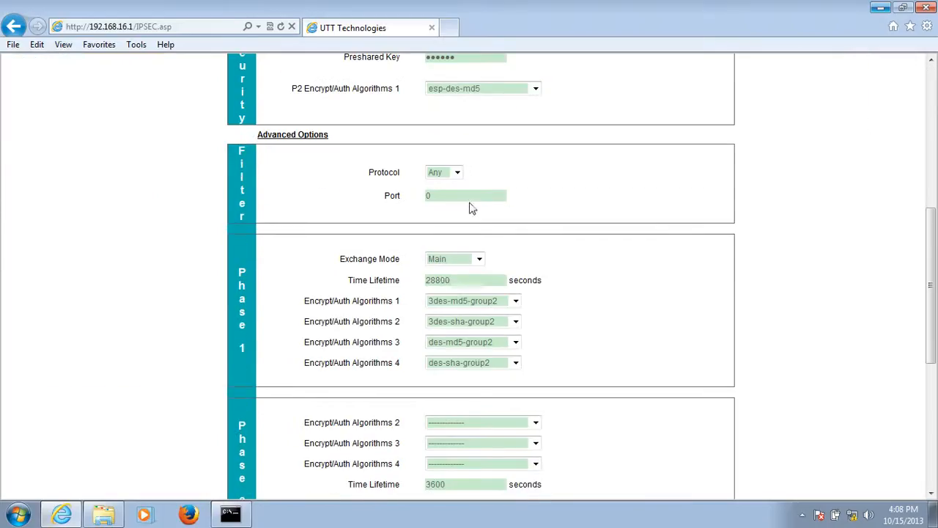
{"action": "left_click", "coordinate": [479, 259]}
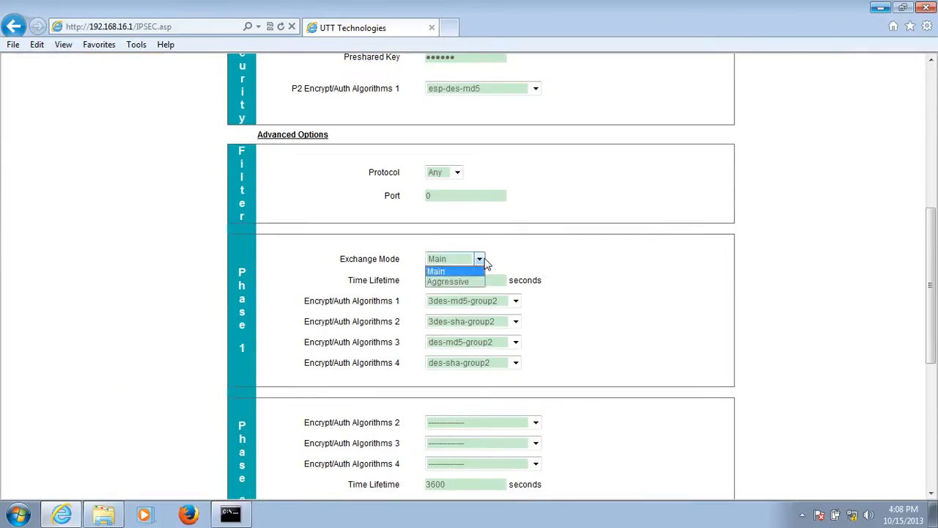
{"action": "left_click", "coordinate": [521, 259]}
{"action": "scroll", "coordinate": [456, 372], "scroll_direction": "up", "scroll_amount": 2}
{"action": "scroll", "coordinate": [402, 422], "scroll_direction": "up", "scroll_amount": 4}
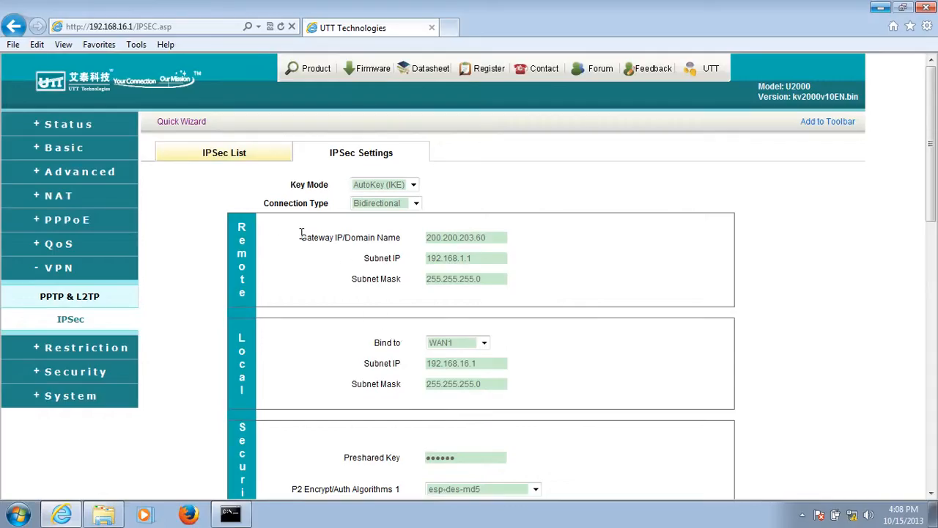
- Review the Phase 1 and Phase 2 algorithm and lifetime settings in the advanced options
{"action": "scroll", "coordinate": [289, 308], "scroll_direction": "down", "scroll_amount": 4}
{"action": "scroll", "coordinate": [290, 312], "scroll_direction": "down", "scroll_amount": 2}
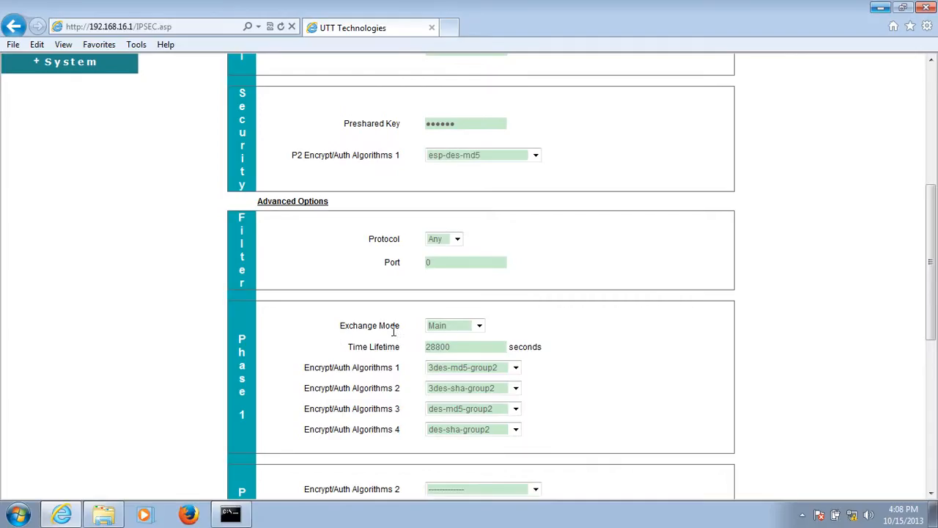
{"action": "scroll", "coordinate": [400, 336], "scroll_direction": "down", "scroll_amount": 3}
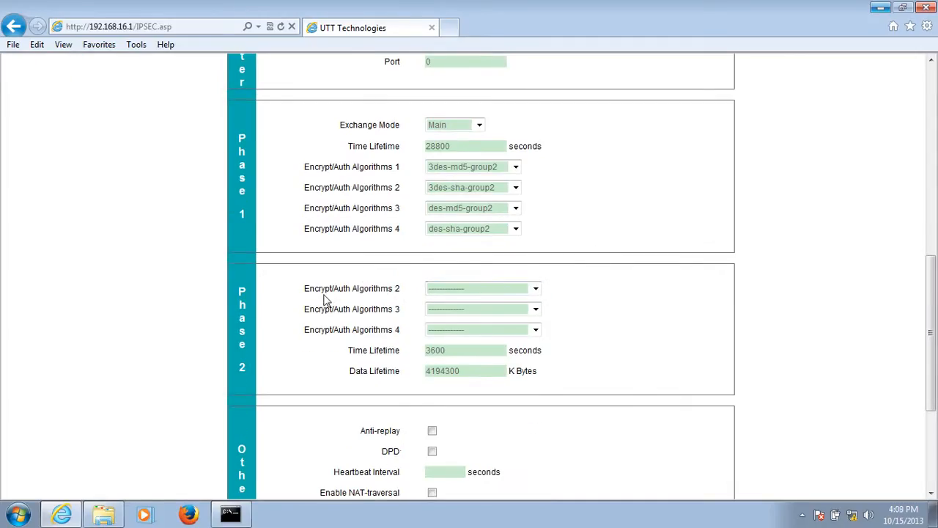
- Save the IPSec tunnel configuration after checking the remaining Phase 2 and Others settings
{"action": "scroll", "coordinate": [319, 315], "scroll_direction": "down", "scroll_amount": 2}
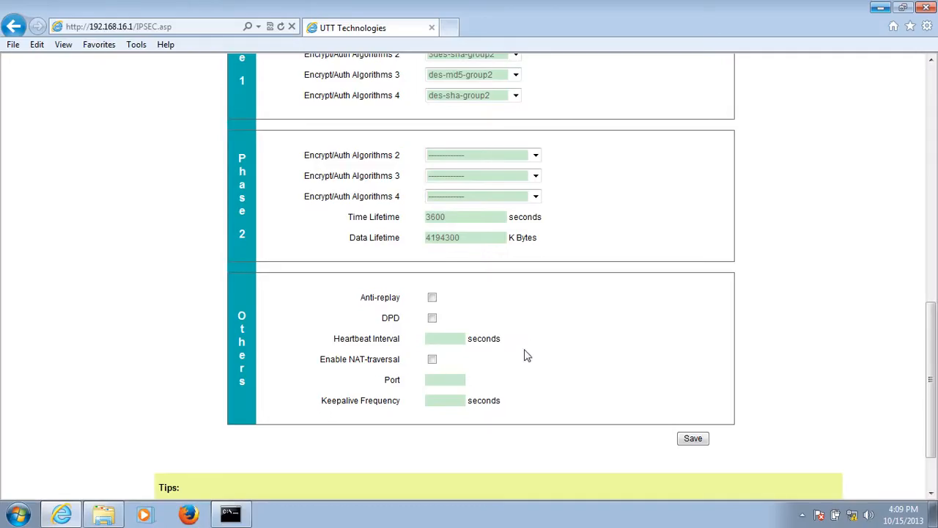
{"action": "scroll", "coordinate": [525, 355], "scroll_direction": "down", "scroll_amount": 2}
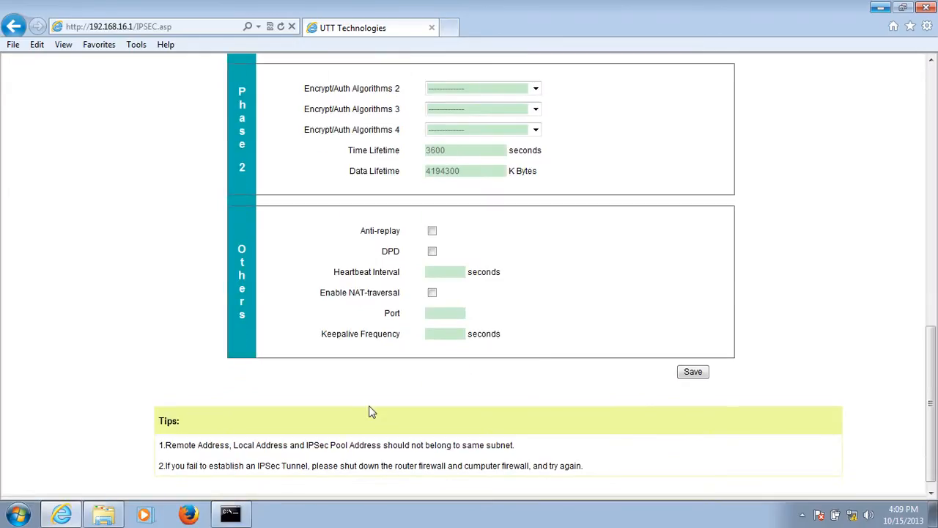
{"action": "scroll", "coordinate": [370, 412], "scroll_direction": "up", "scroll_amount": 10}
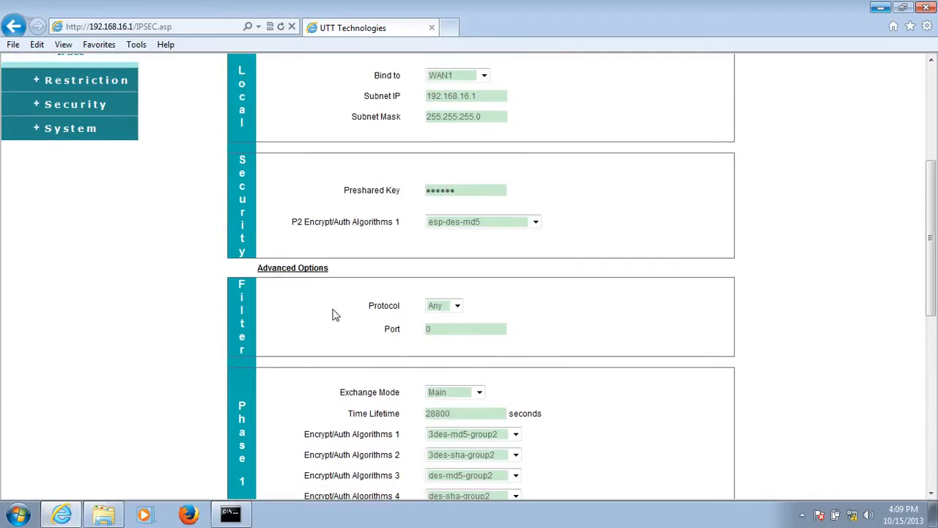
{"action": "scroll", "coordinate": [672, 430], "scroll_direction": "down", "scroll_amount": 9}
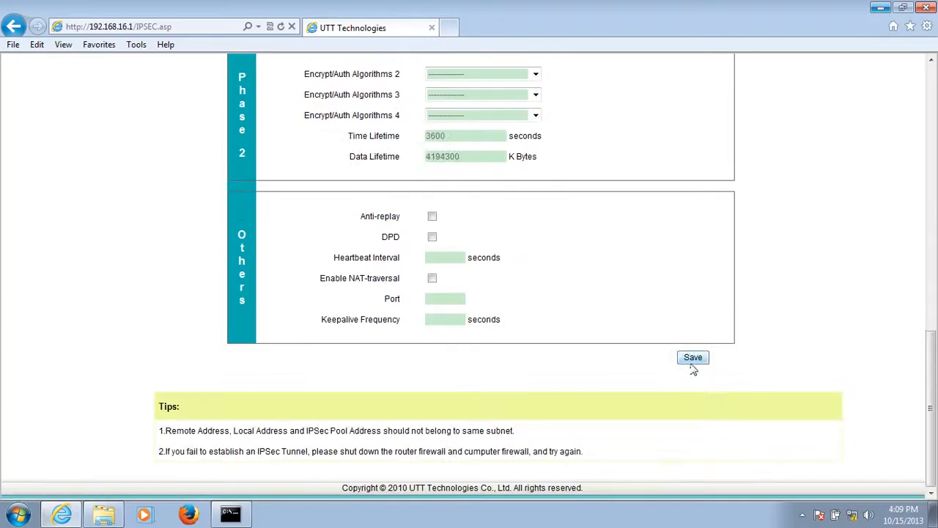
{"action": "left_click", "coordinate": [694, 359]}
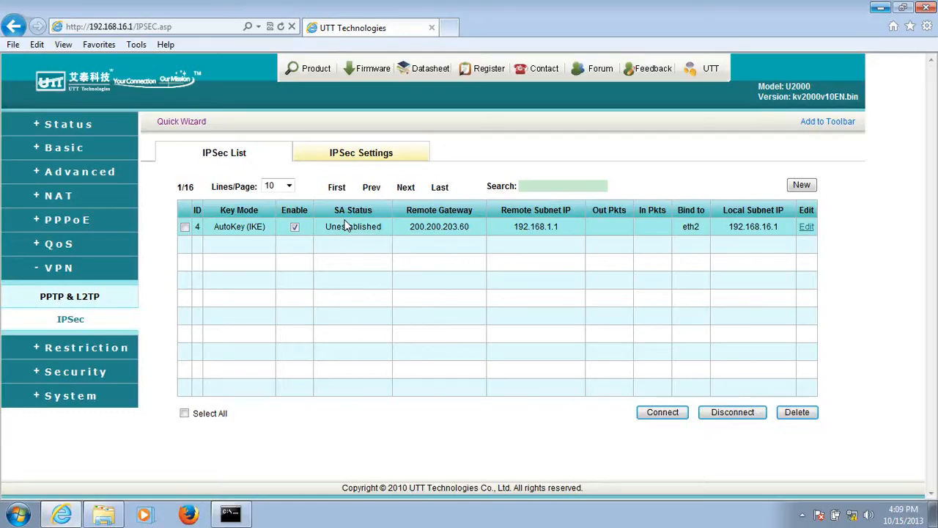
- Connect the IPSec tunnel to remote gateway 200.200.203.60 from the IPSec list and check its SA status
{"action": "mouse_move", "coordinate": [346, 242]}
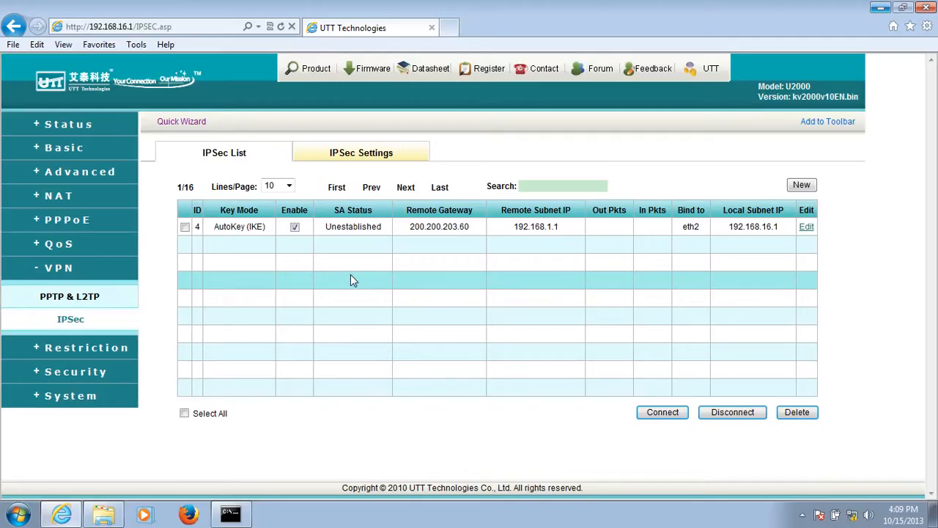
{"action": "left_click", "coordinate": [184, 226]}
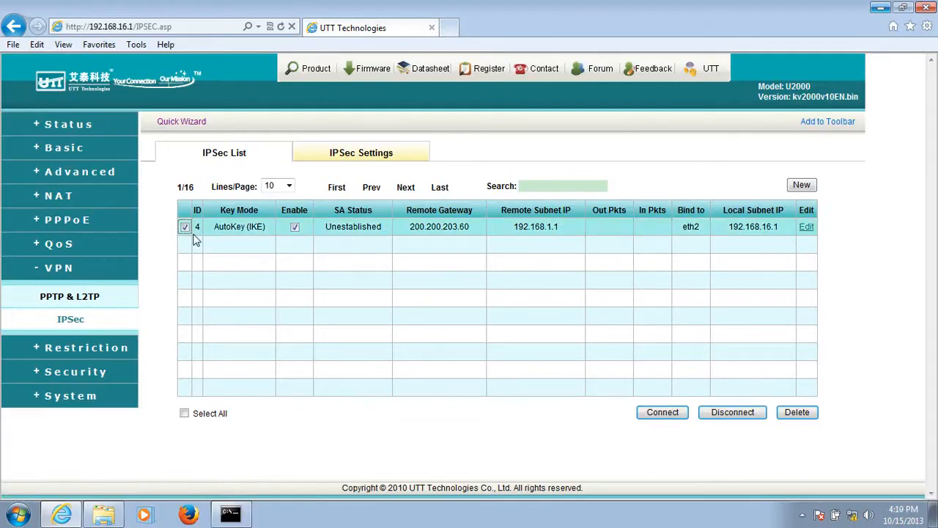
{"action": "left_click", "coordinate": [664, 413]}
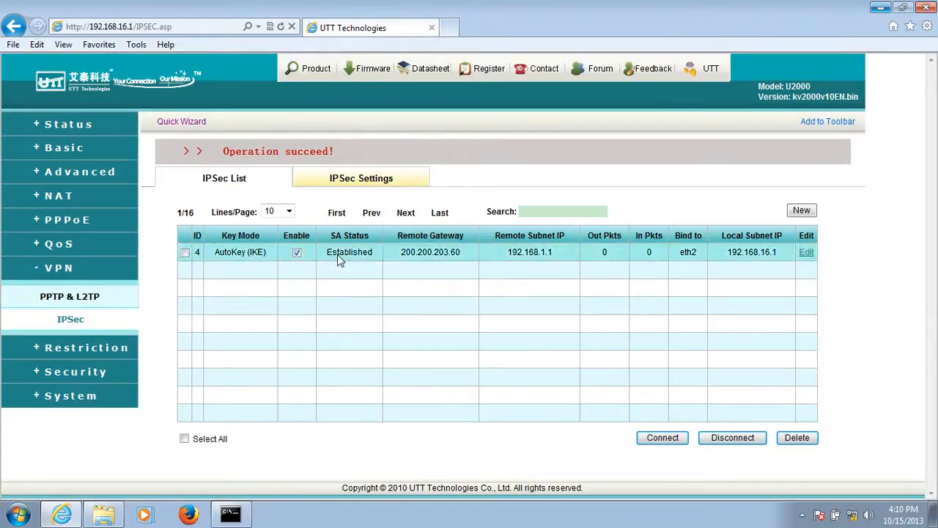
{"action": "mouse_move", "coordinate": [347, 254]}
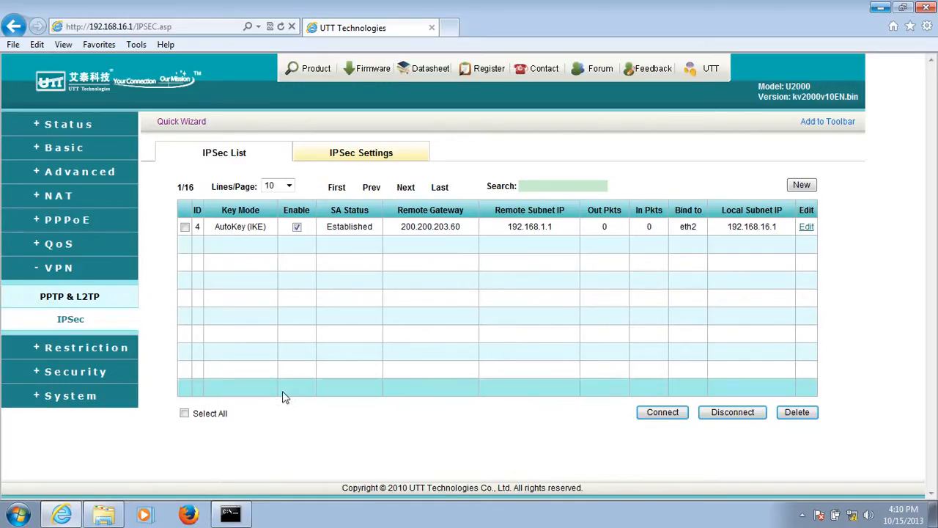
- Switch to the Command Prompt, ping 192.168.1.100 to test the tunnel, and return to the router's IPSec list
{"action": "left_click", "coordinate": [230, 513]}
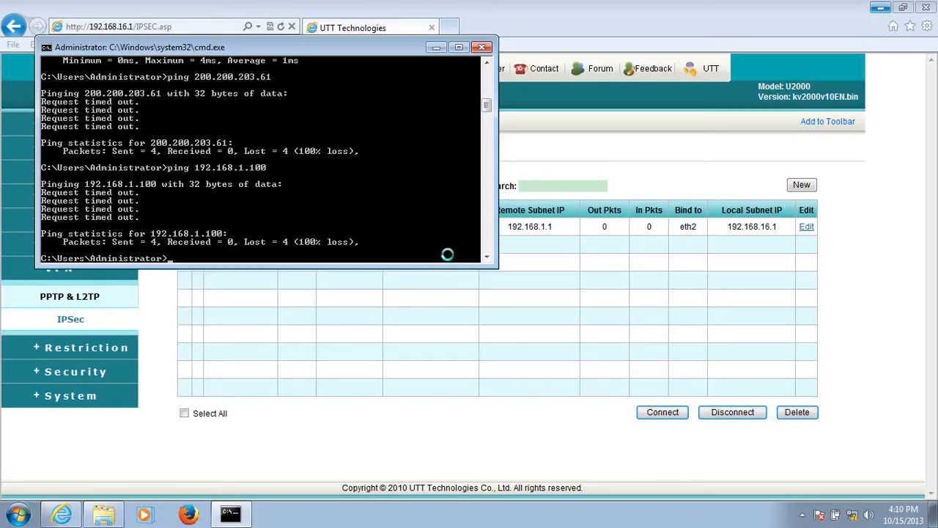
{"action": "type", "text": "ping 192.168.1.100"}
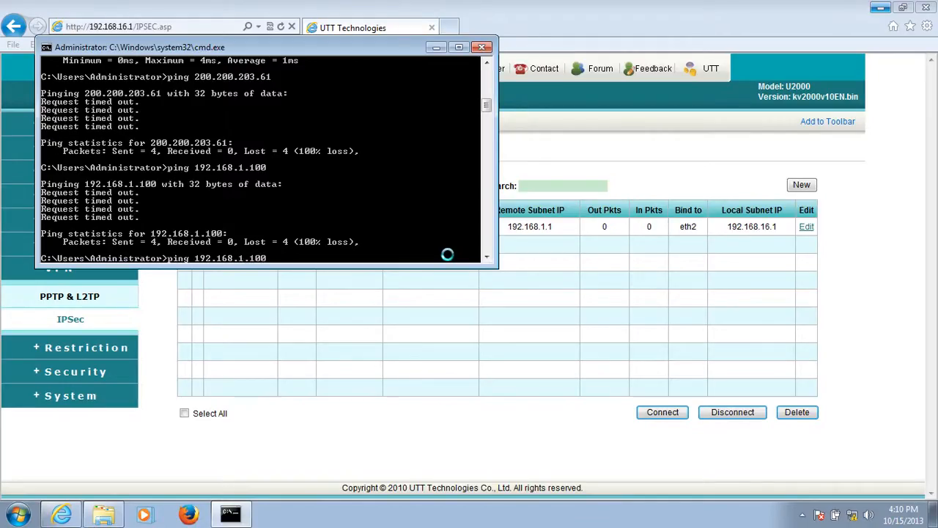
{"action": "key", "text": "Return"}
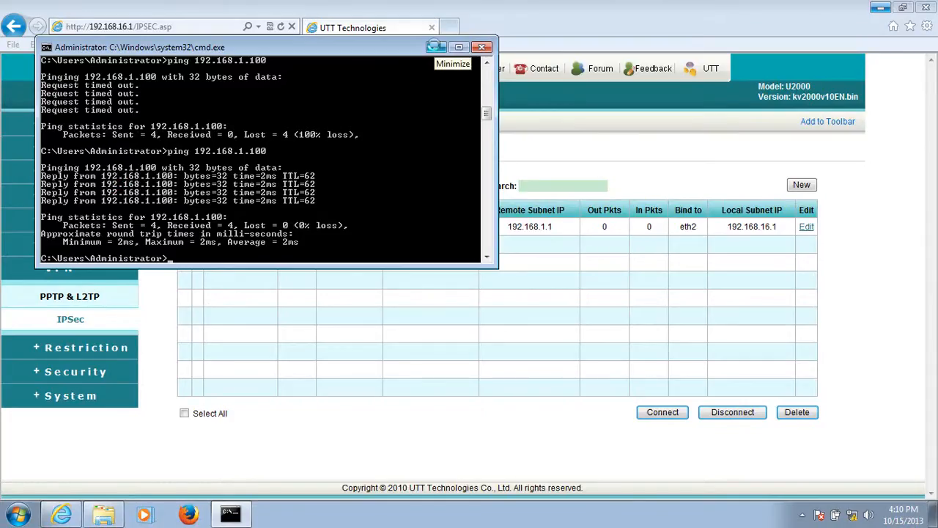
{"action": "left_click", "coordinate": [435, 46]}
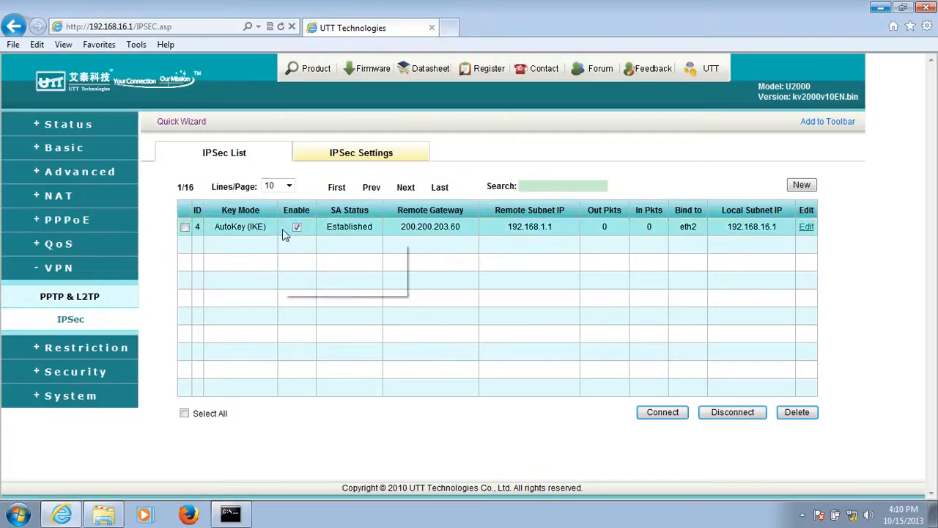